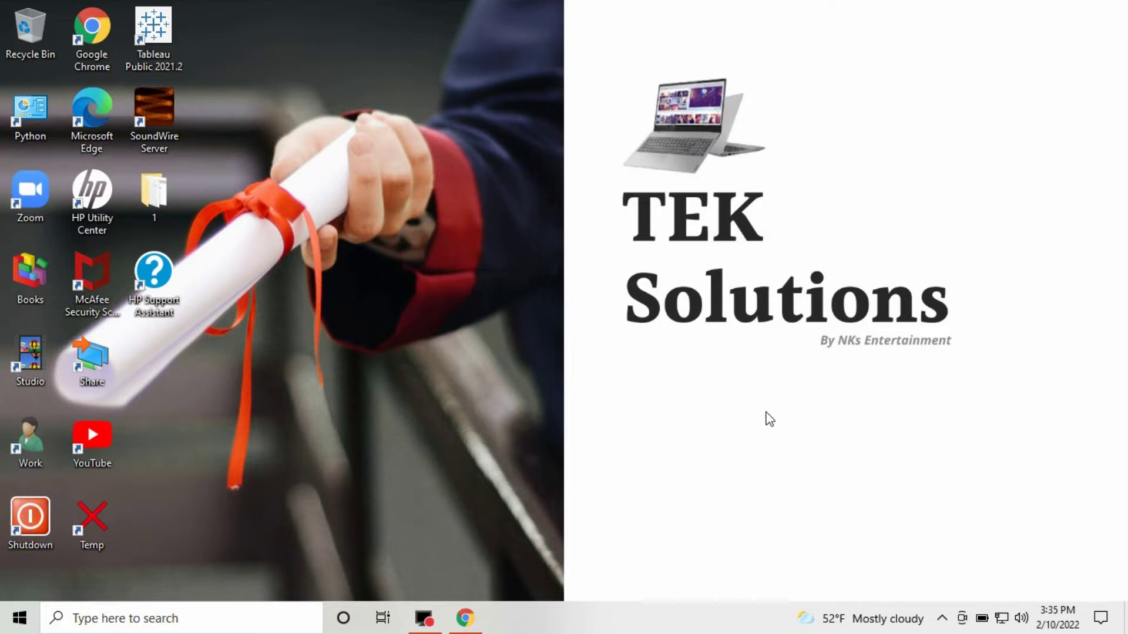
# Visit Uptodown's SoundWire Server for Windows page in Chrome, then minimize Chrome
pyautogui.click(465, 619)
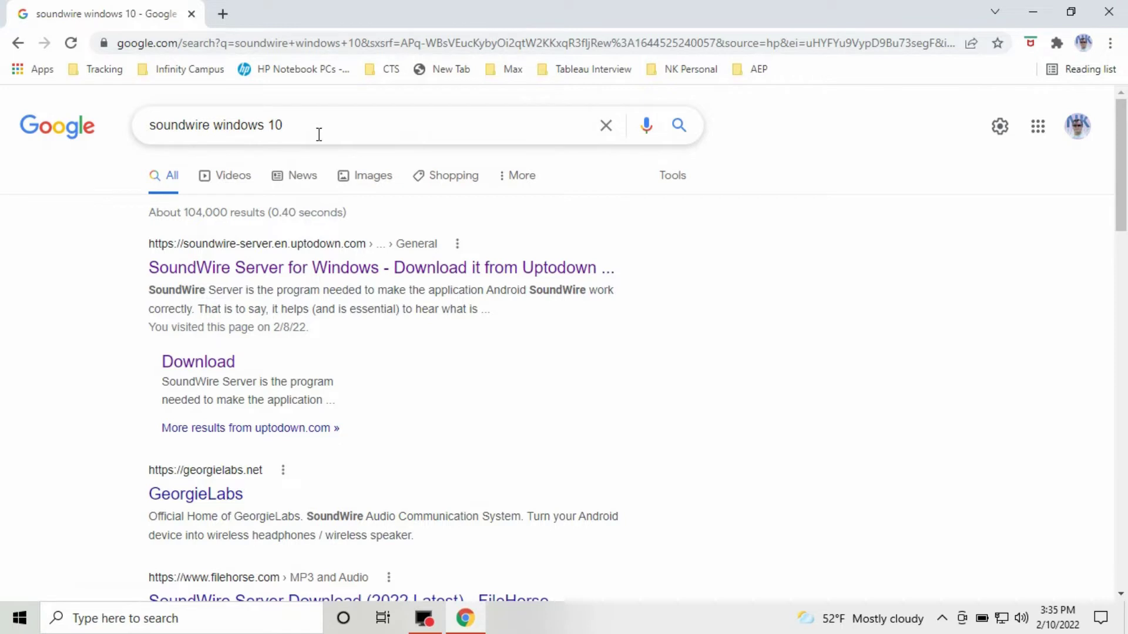
pyautogui.click(274, 272)
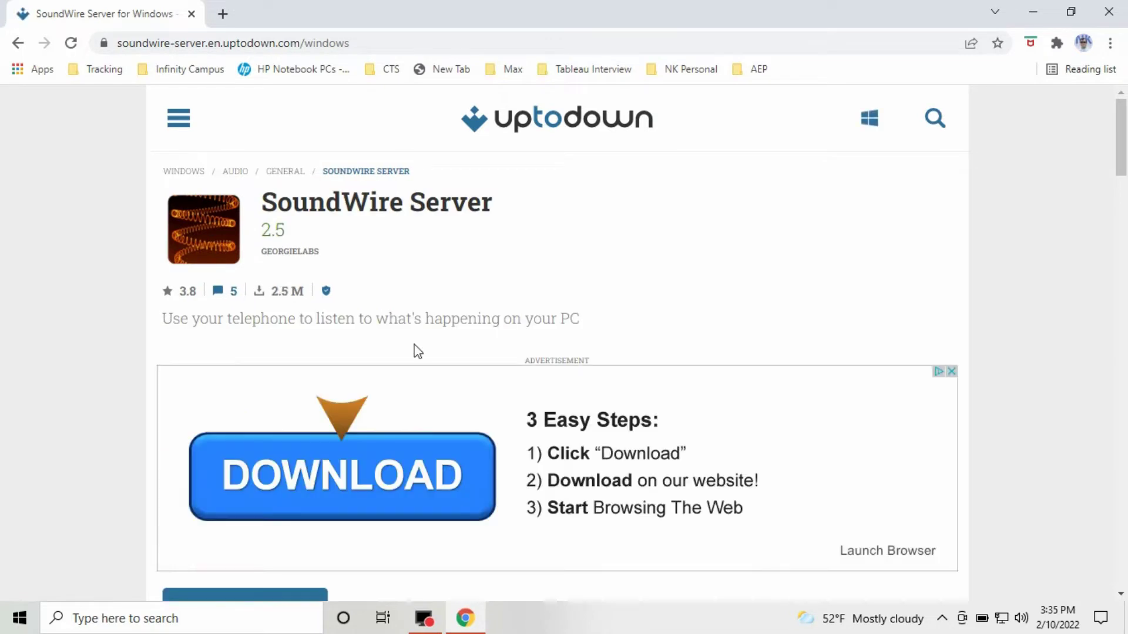
pyautogui.moveTo(1123, 132); pyautogui.dragTo(1124, 185)
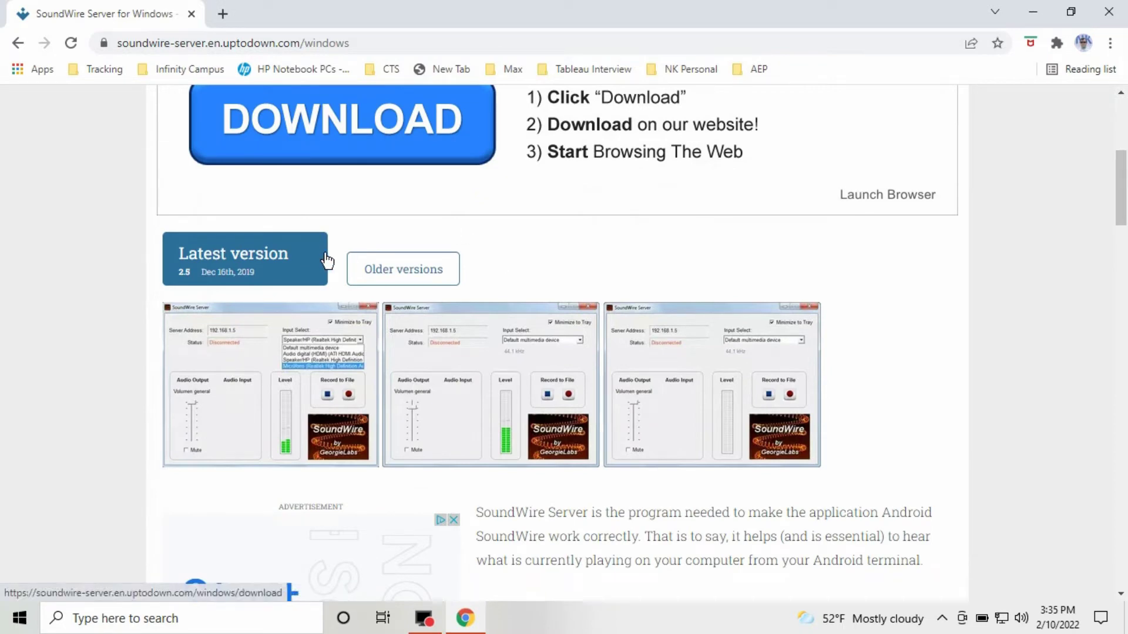
pyautogui.click(1030, 17)
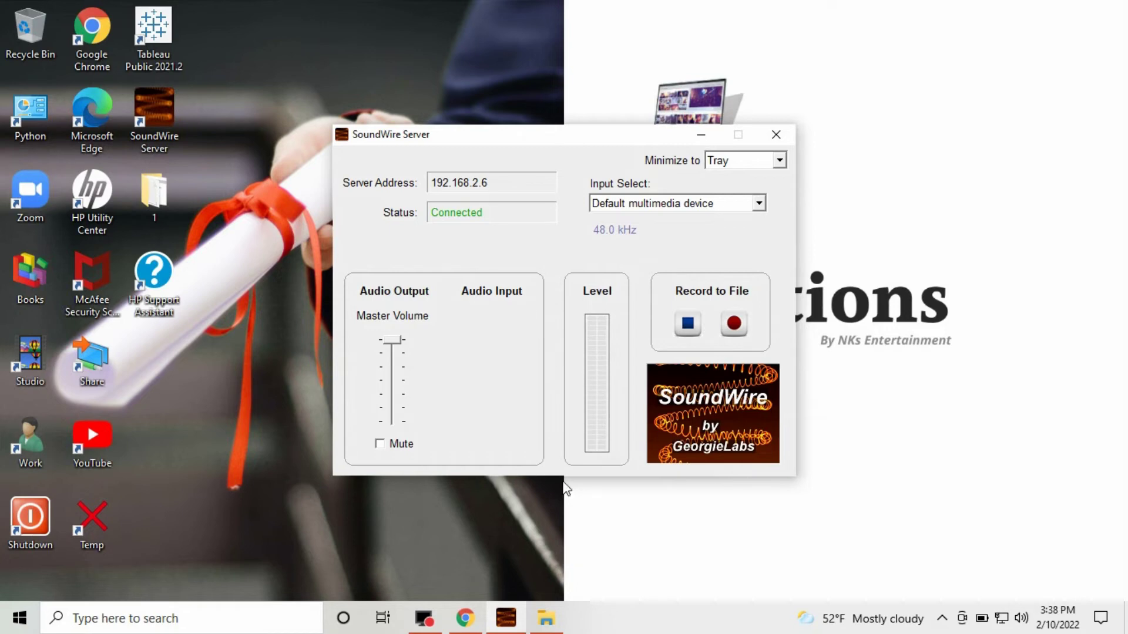
# Play the Liquid Time MP3 from the Channel folder, then minimize File Explorer
pyautogui.click(545, 620)
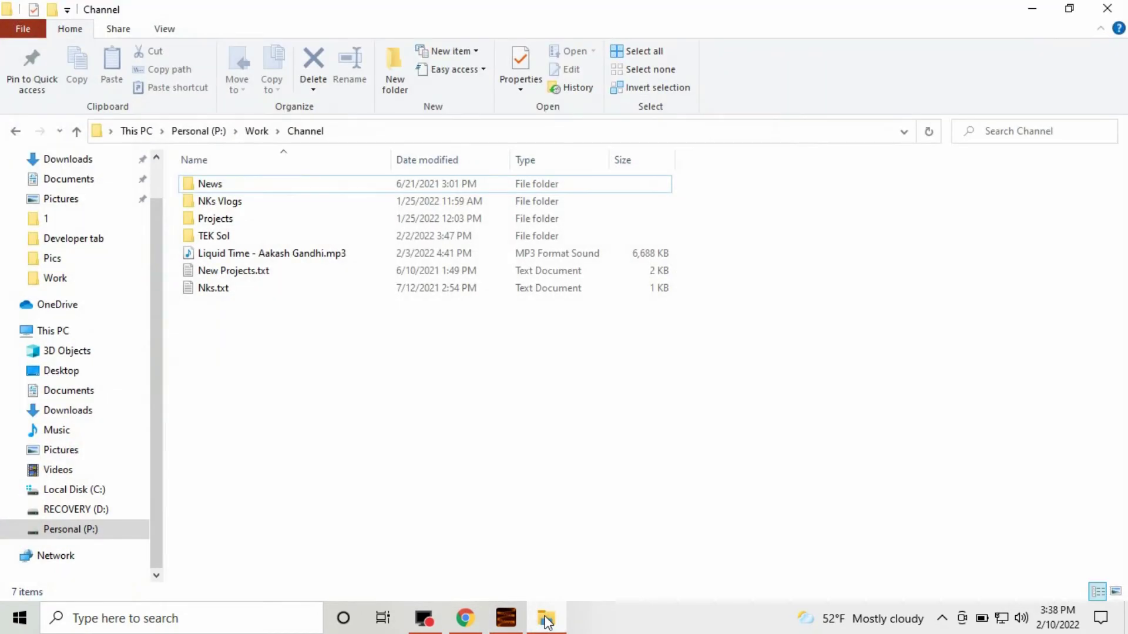
pyautogui.click(295, 255)
pyautogui.doubleClick(296, 254)
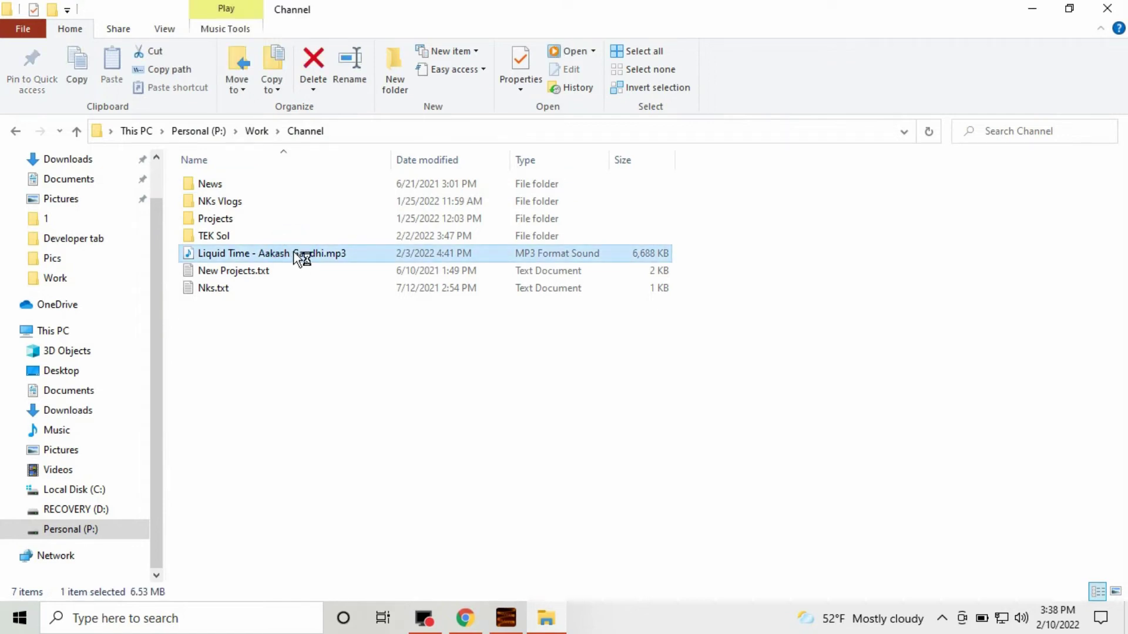
pyautogui.click(1025, 11)
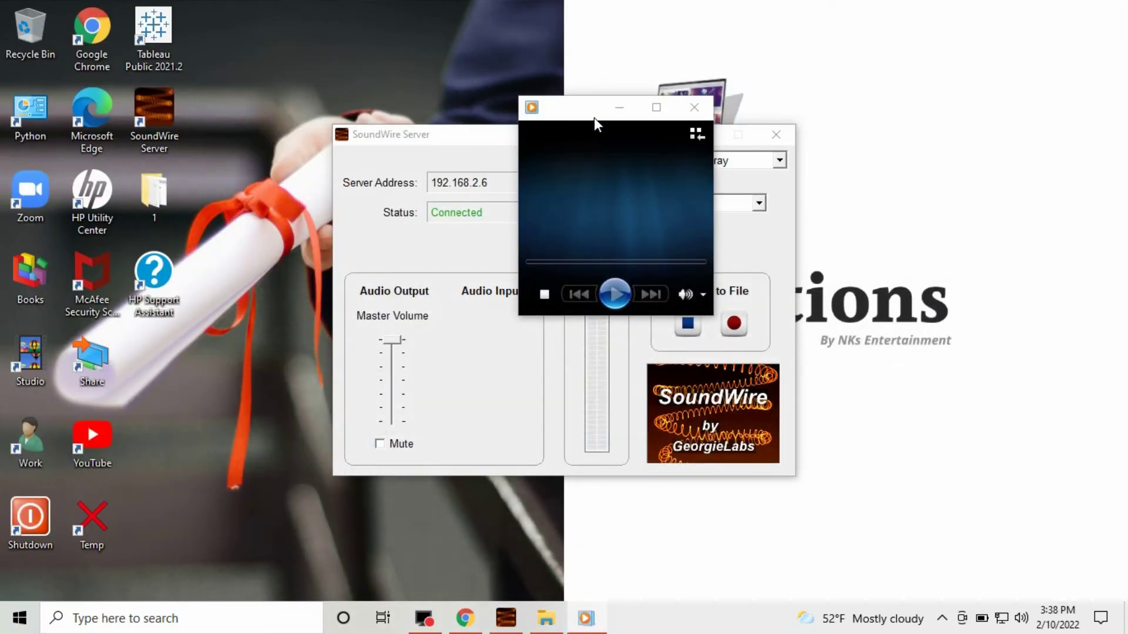
# Move the Media Player window beside the SoundWire Server window
pyautogui.moveTo(588, 115); pyautogui.dragTo(773, 227)
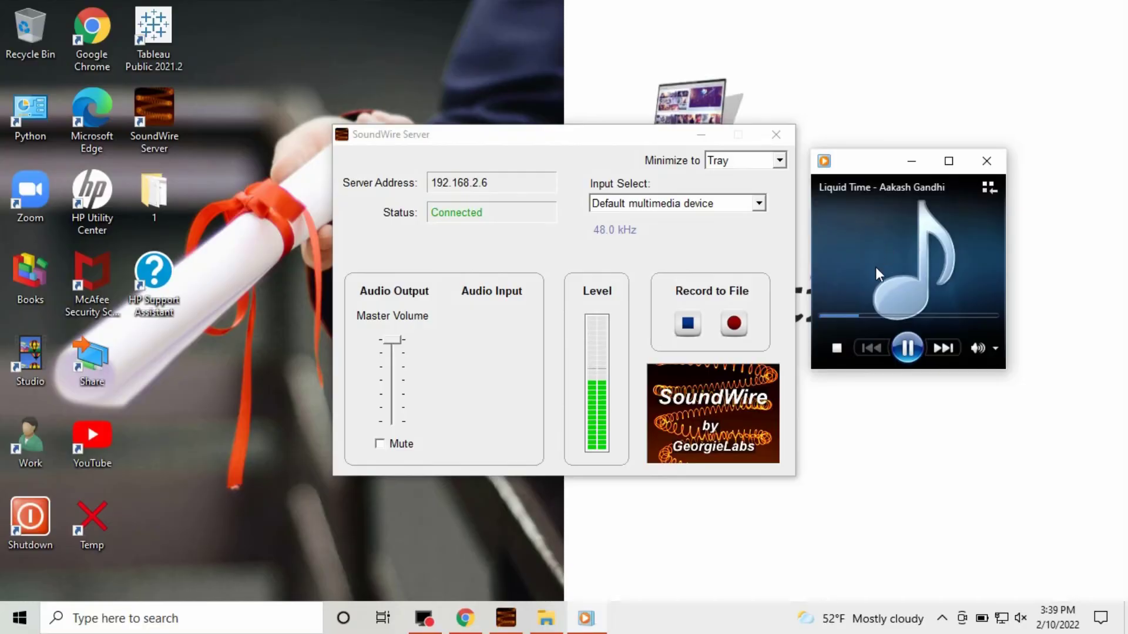
pyautogui.click(906, 346)
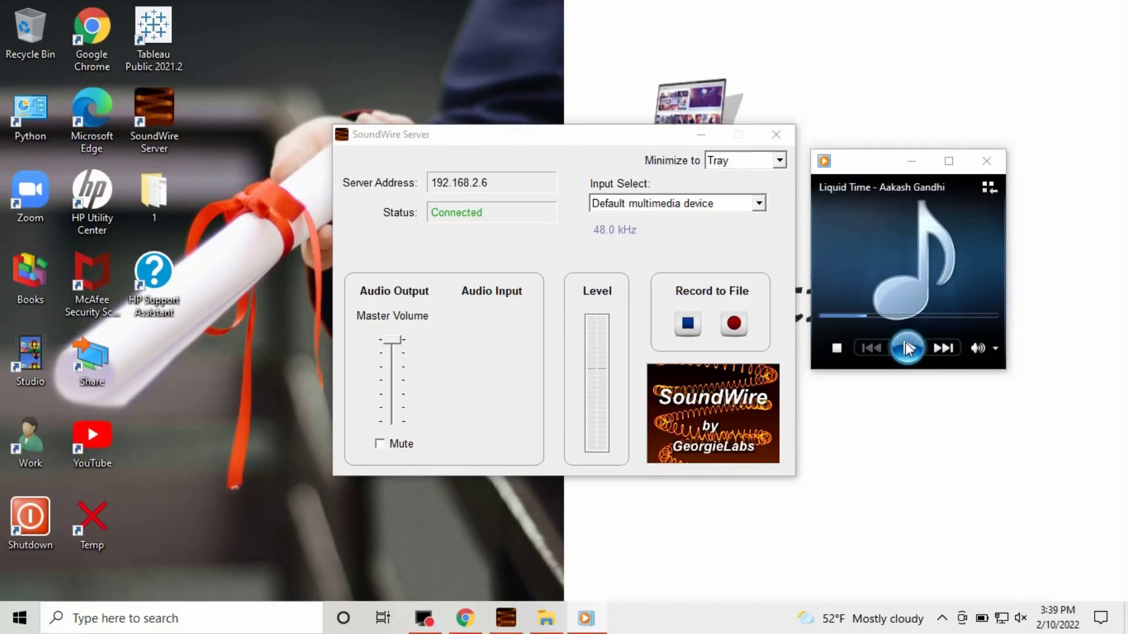